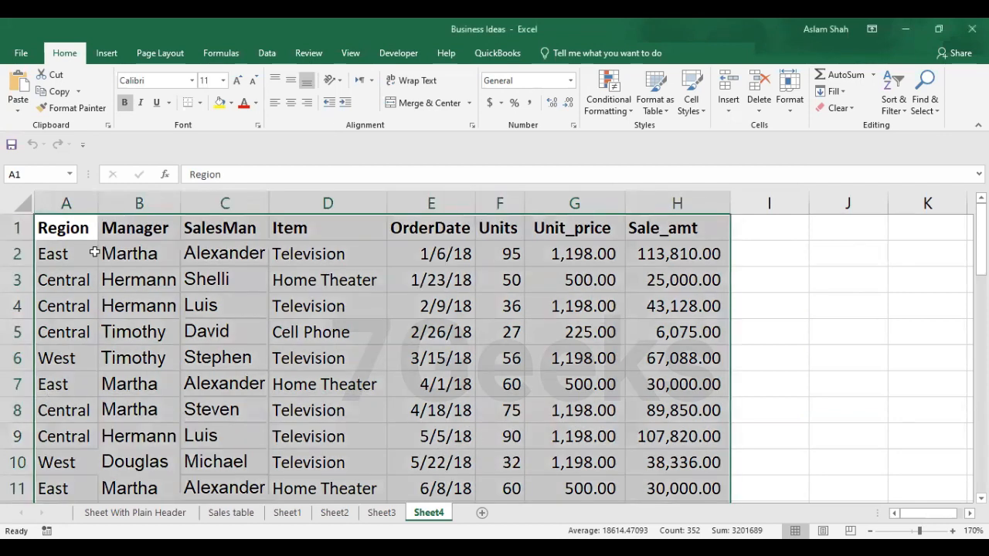
Step: Examine the sales data on Sheet4, from the Region column to the Sale_amt column
mouse_move(68, 237)
left_mouse_down()
mouse_move(562, 378)
mouse_move(688, 463)
left_mouse_up()
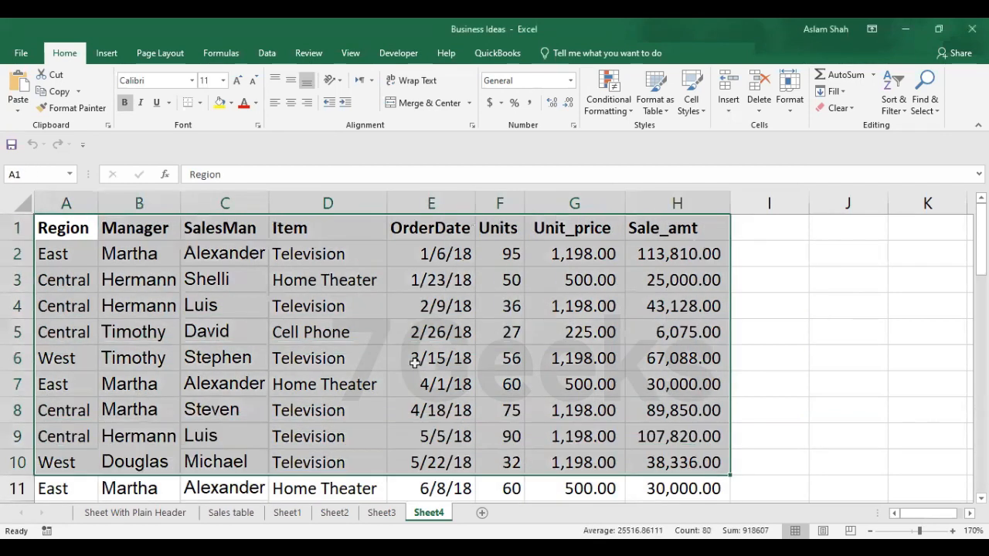
scroll(349, 355, "down", 6)
scroll(349, 356, "up", 6)
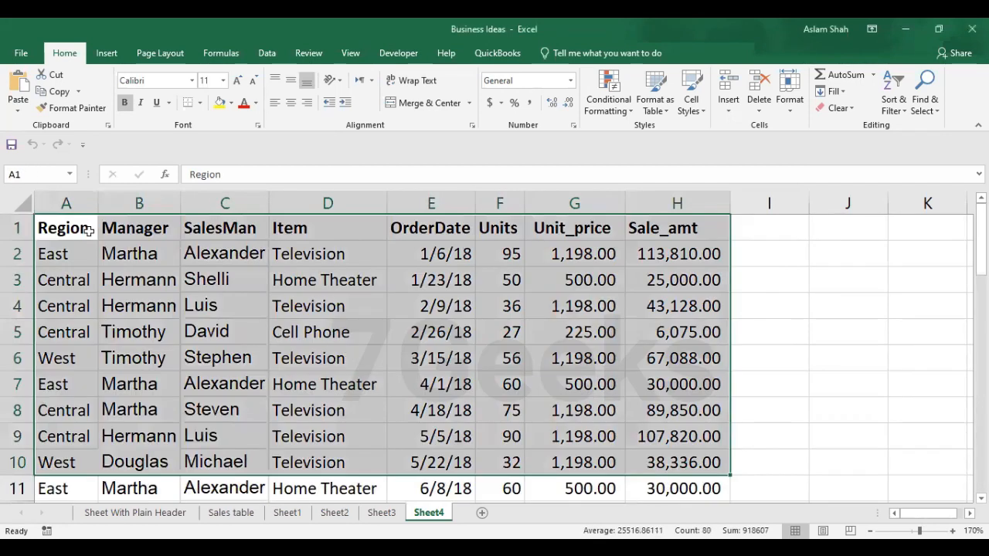
left_click(59, 232)
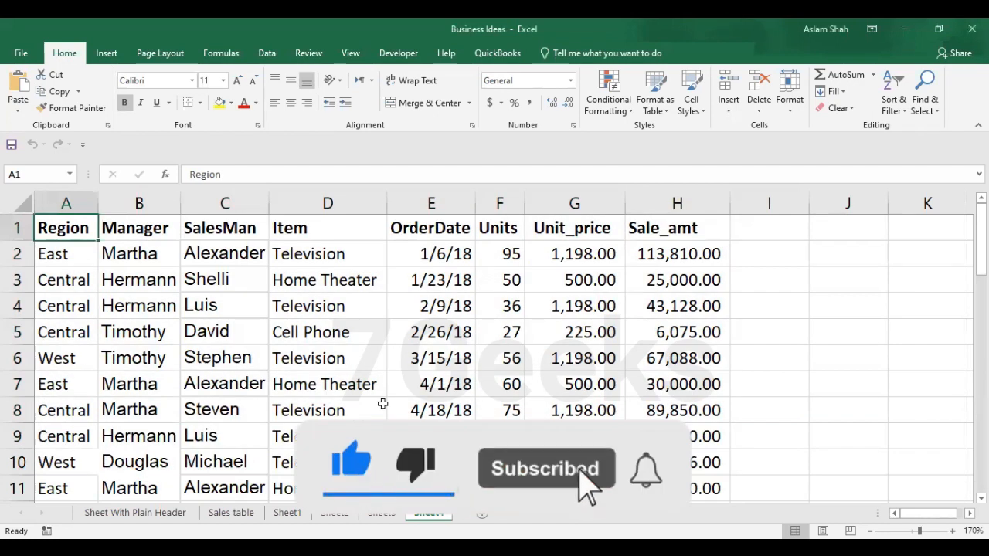
left_click(468, 280)
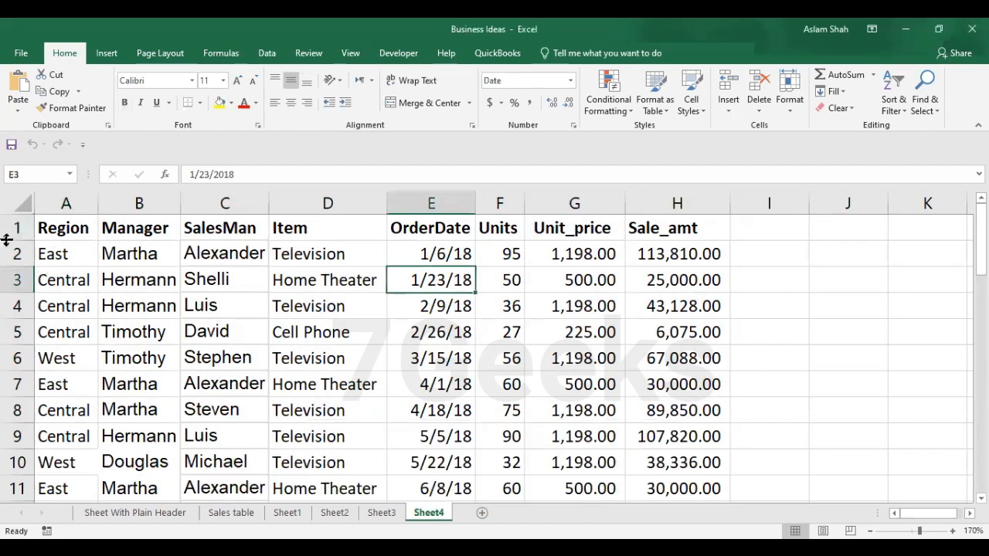
left_click_drag(71, 225, 676, 498)
scroll(358, 351, "down", 7)
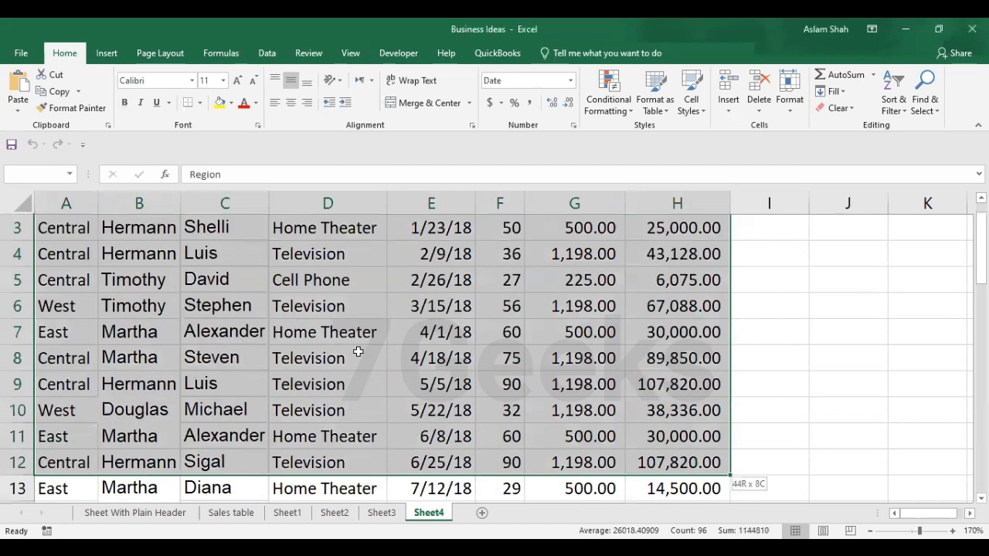
scroll(359, 351, "up", 7)
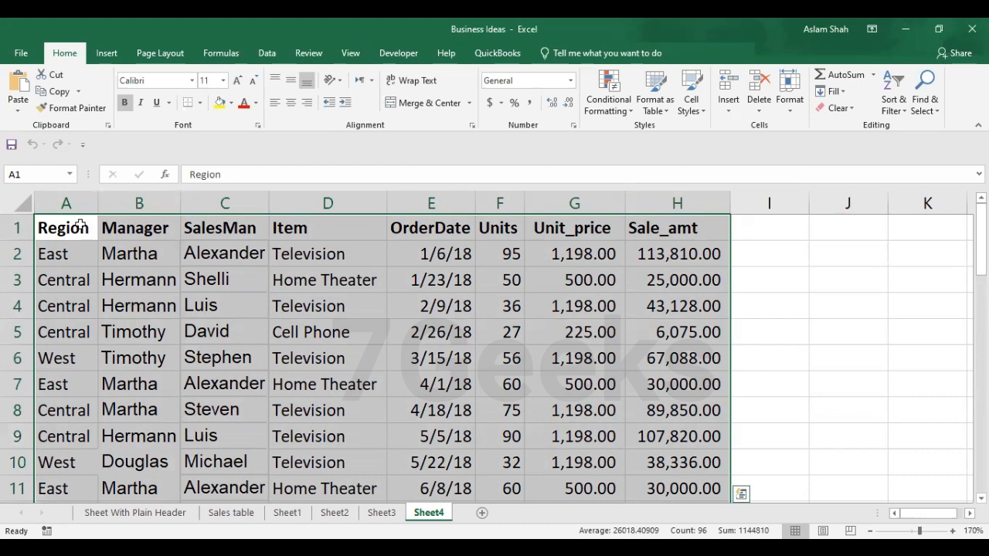
left_click(123, 246)
Step: Select the complete sales data range A1:H44 on Sheet4, including the header row
left_click_drag(87, 231, 695, 418)
scroll(562, 377, "up", 9)
scroll(563, 377, "up", 3)
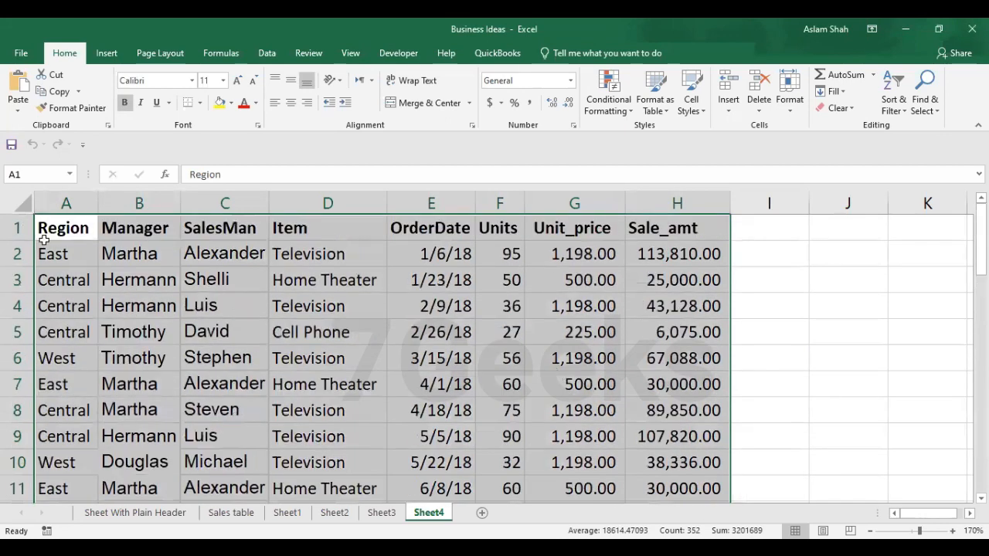
scroll(694, 446, "down", 6)
scroll(696, 439, "down", 11)
scroll(697, 433, "up", 6)
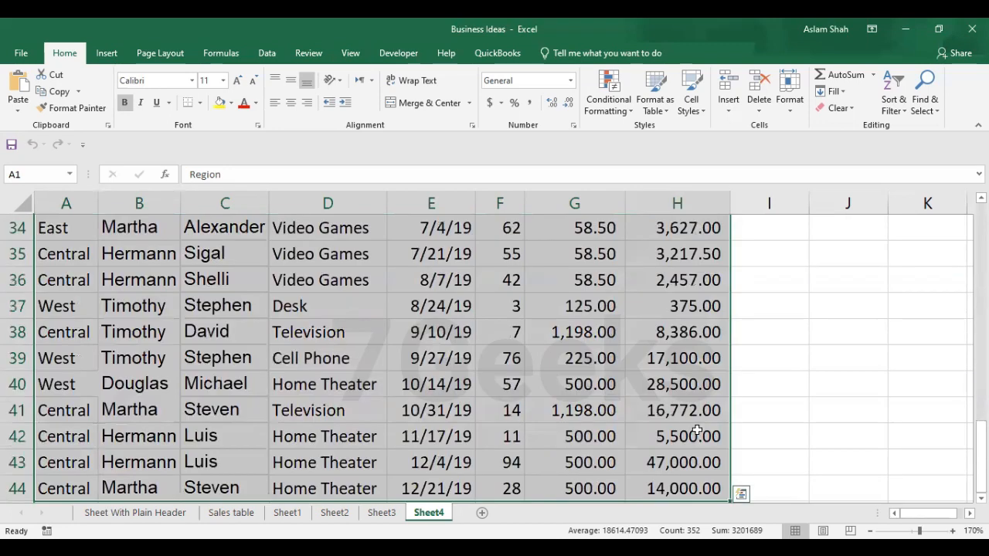
scroll(480, 363, "up", 7)
scroll(479, 364, "up", 4)
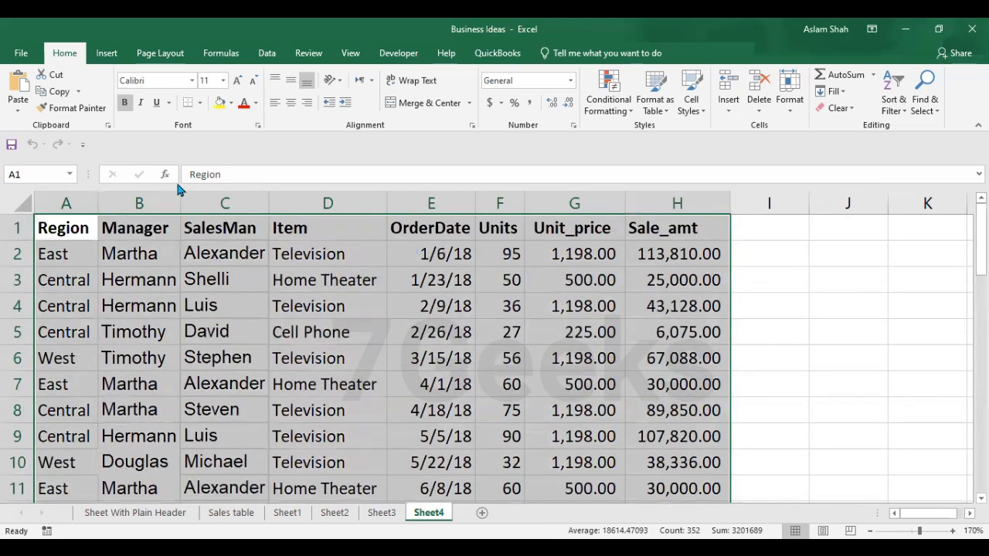
Step: Insert a combined PivotChart and PivotTable from the range Sheet4!$A$1:$H$44, placed on a new worksheet
left_click(106, 53)
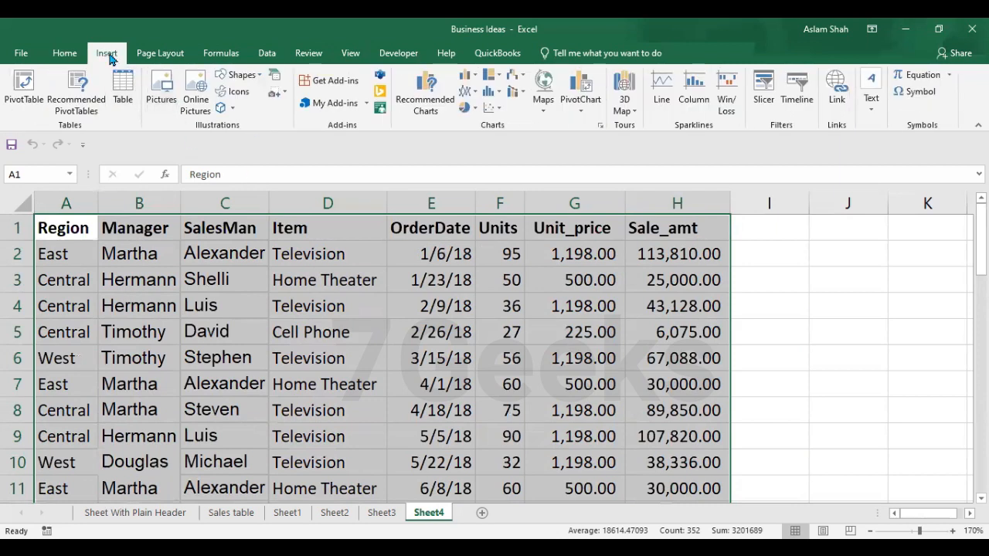
left_click(582, 112)
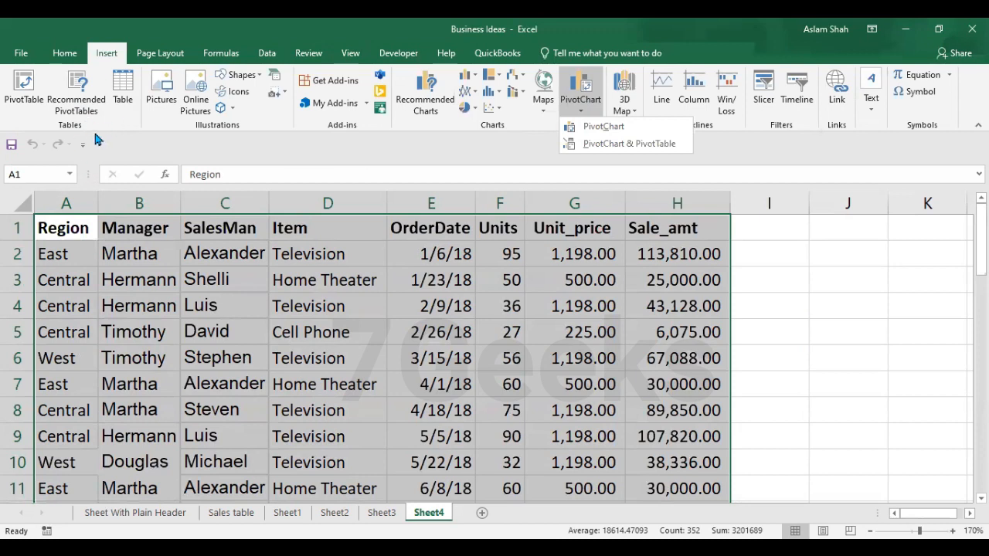
left_click(620, 146)
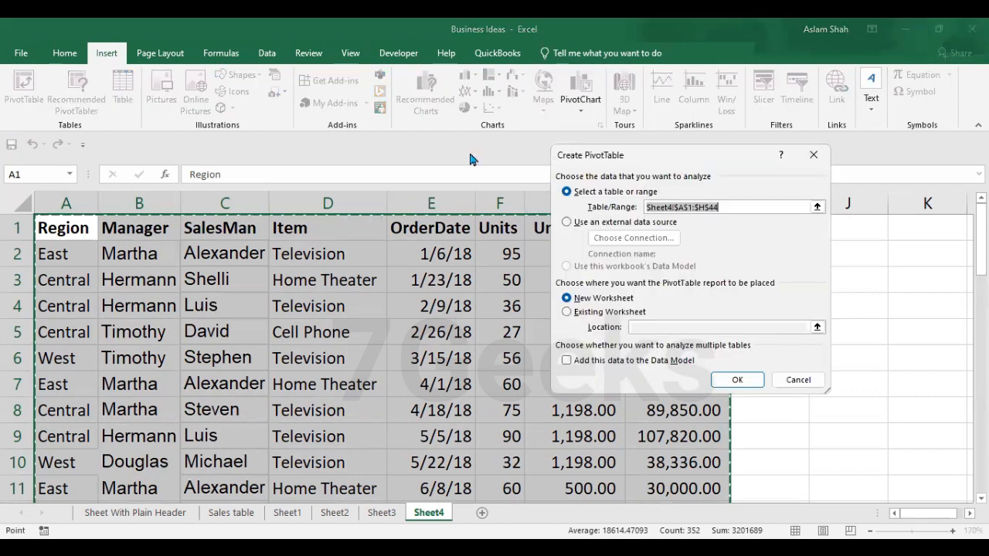
left_click(516, 207)
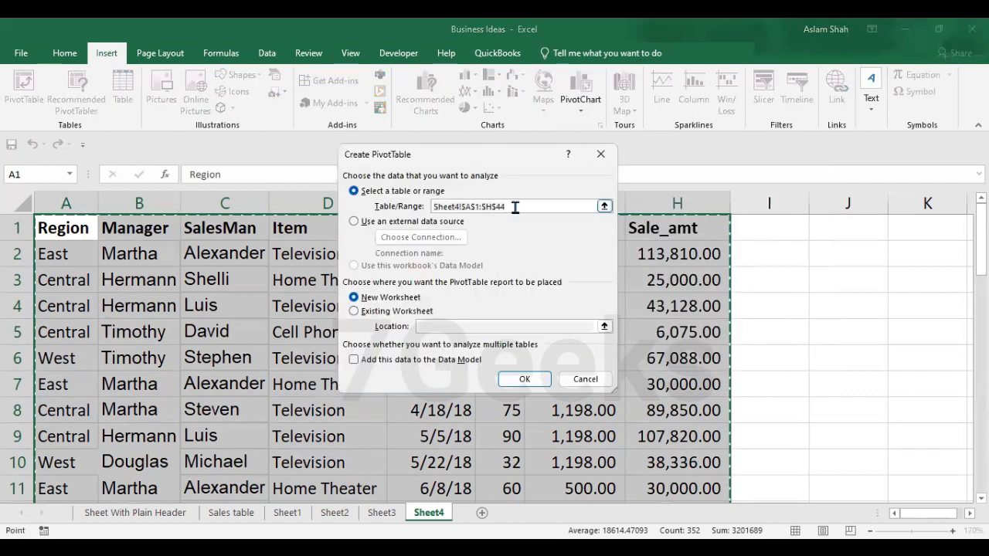
left_click_drag(516, 207, 432, 210)
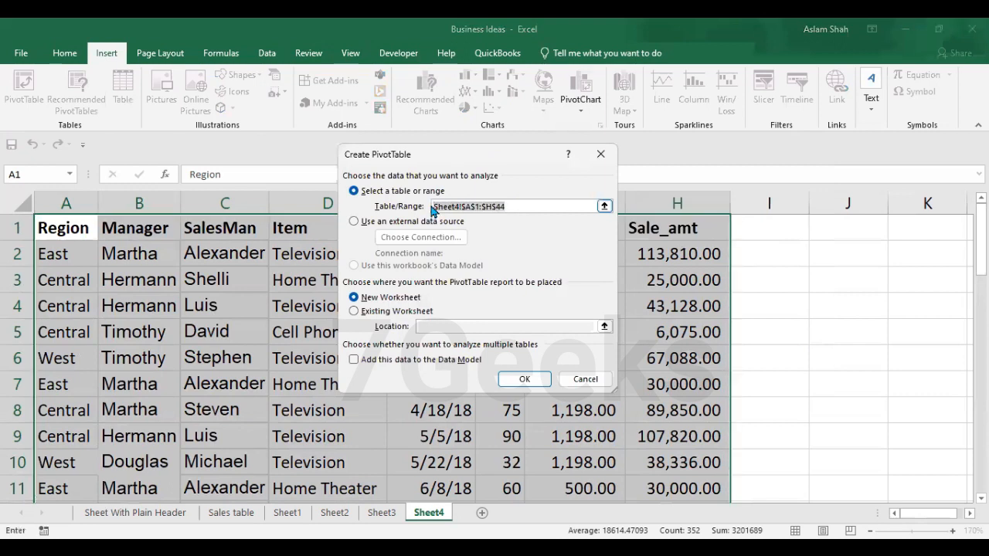
left_click(522, 206)
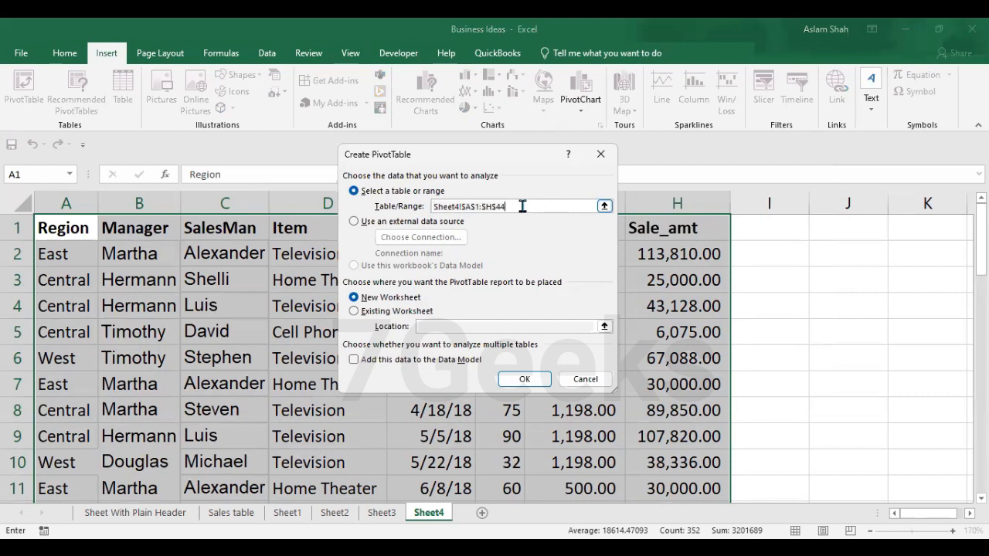
left_click(353, 298)
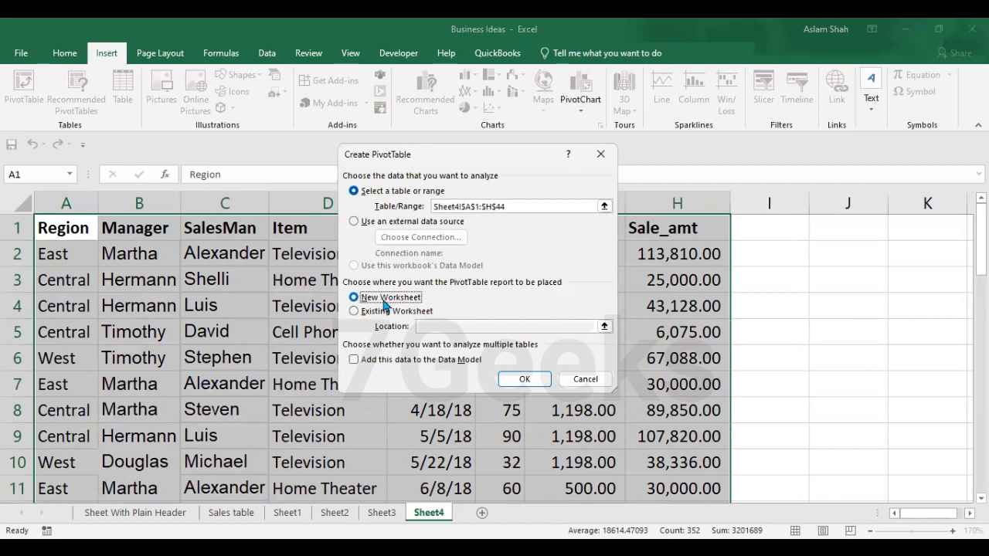
left_click(354, 311)
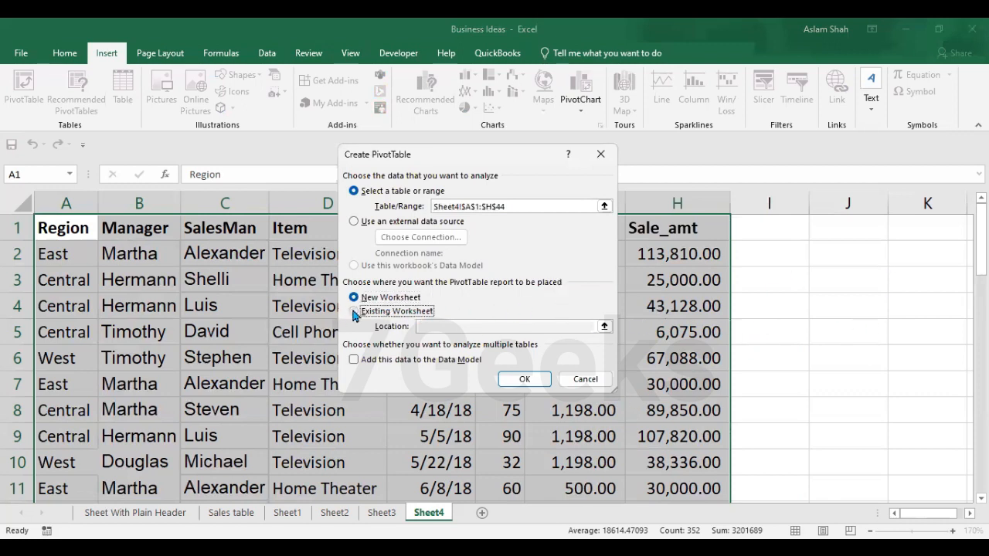
left_click(353, 299)
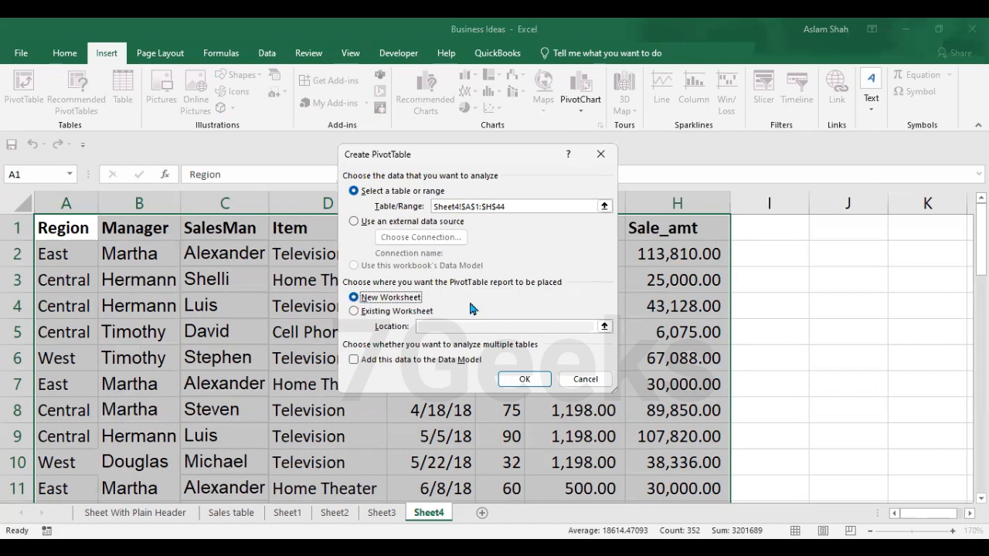
left_click(522, 380)
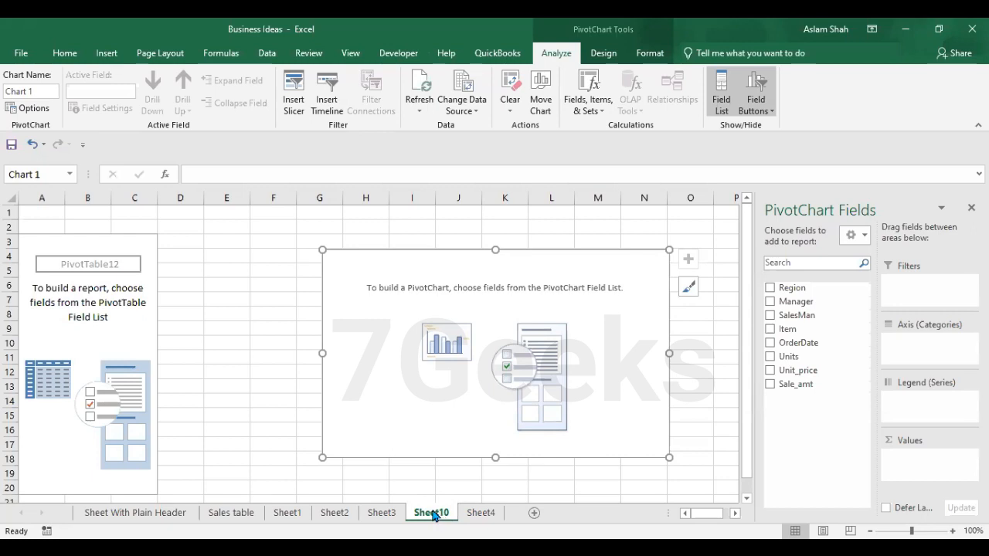
Step: Delete the empty PivotChart from the new worksheet, keeping the PivotTable, and enlarge the sheet view to 160%
key("ctrl+Page_Down")
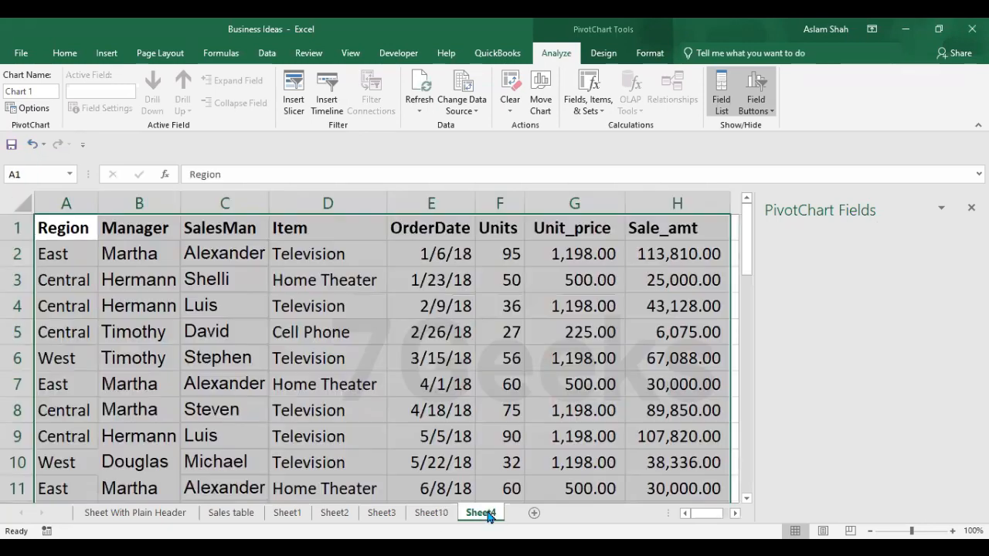
left_click(431, 512)
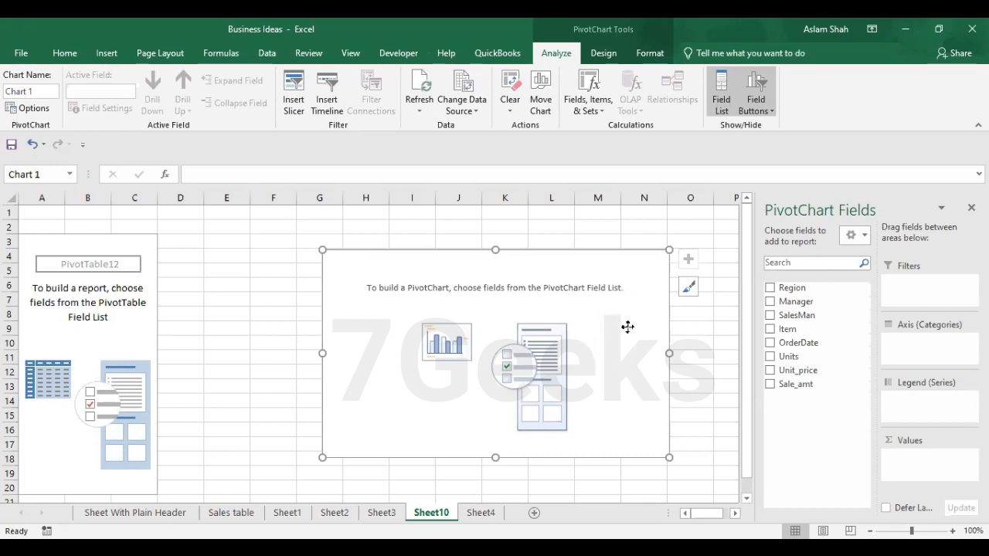
key("Delete")
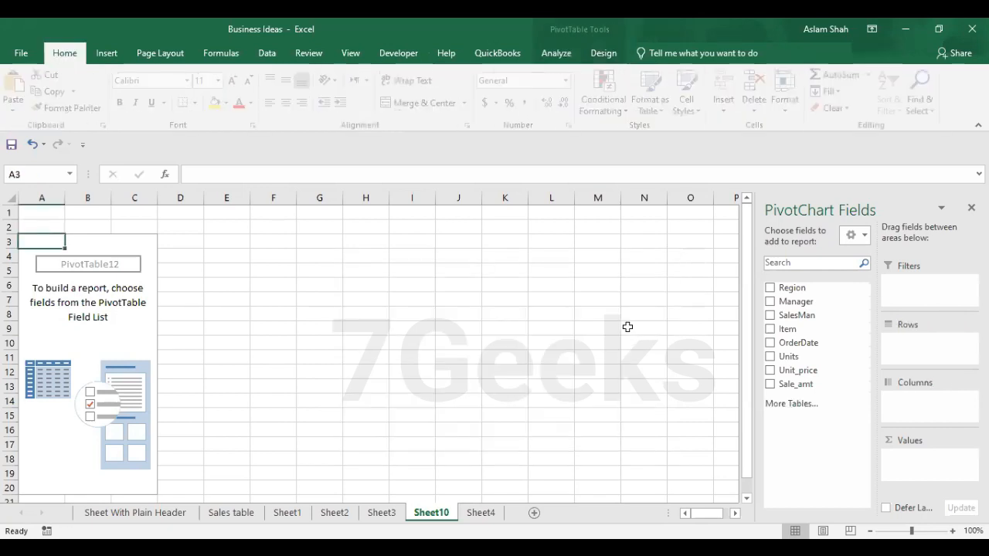
left_click(952, 531)
left_click(952, 530)
left_click(952, 530)
left_click(952, 530)
left_click(953, 530)
left_click(953, 530)
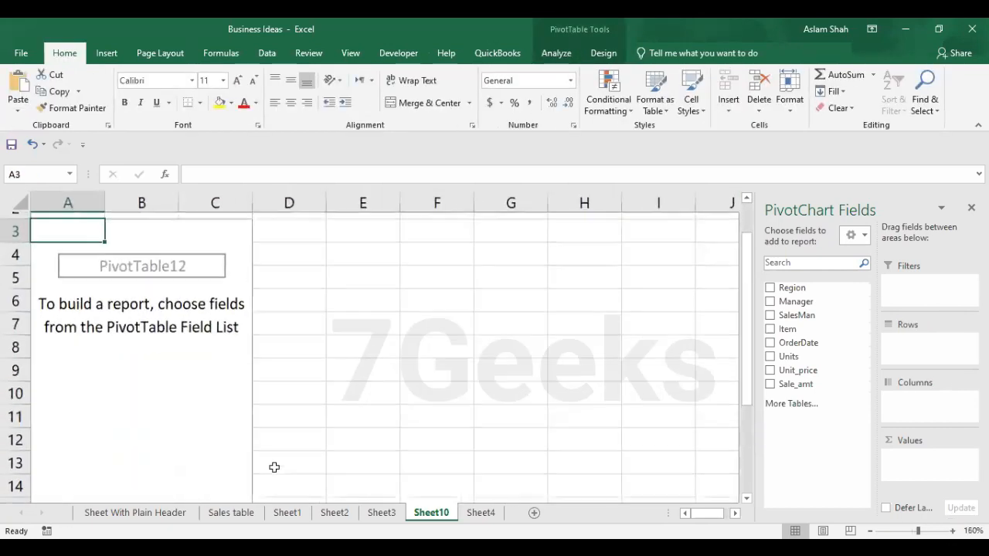
Step: Build the PivotTable with Region as the row field and the sum of Sale_amt as the values
scroll(143, 267, "up", 1)
left_click_drag(64, 268, 232, 456)
left_click(114, 267)
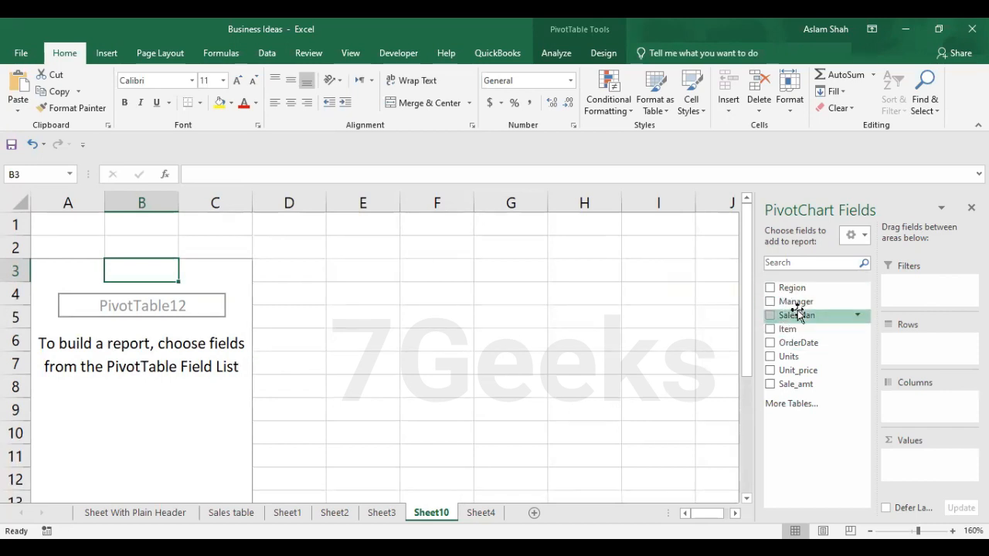
left_click_drag(82, 273, 224, 417)
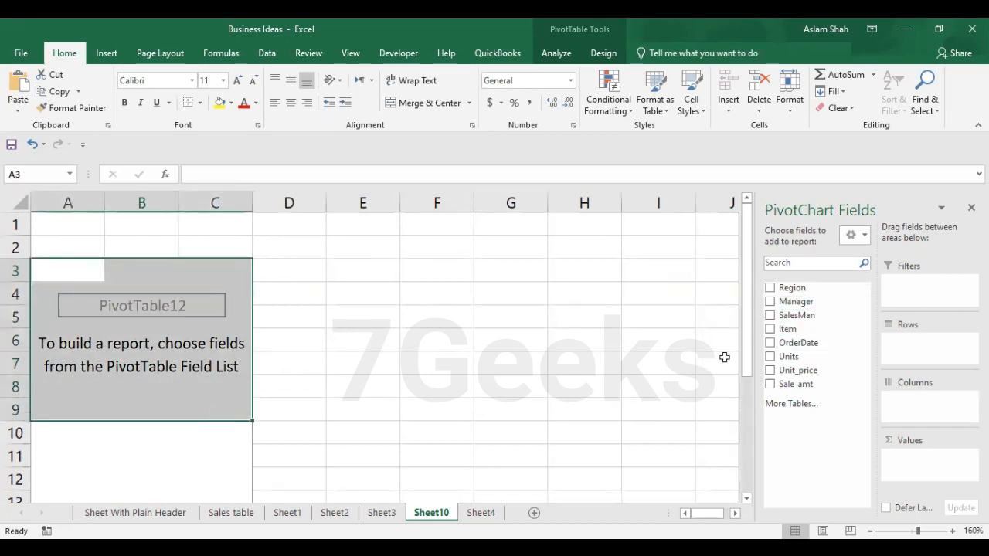
left_click(770, 289)
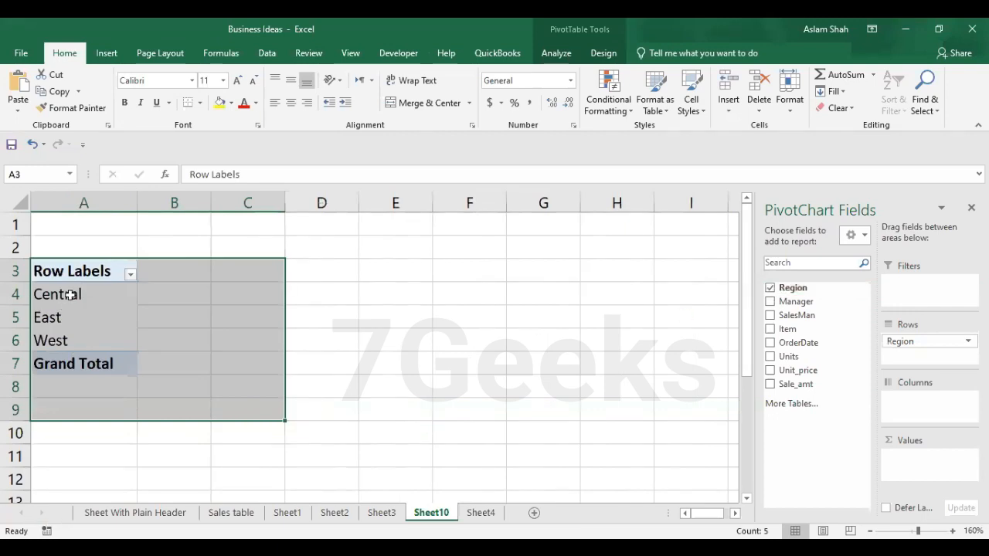
left_click_drag(69, 294, 73, 339)
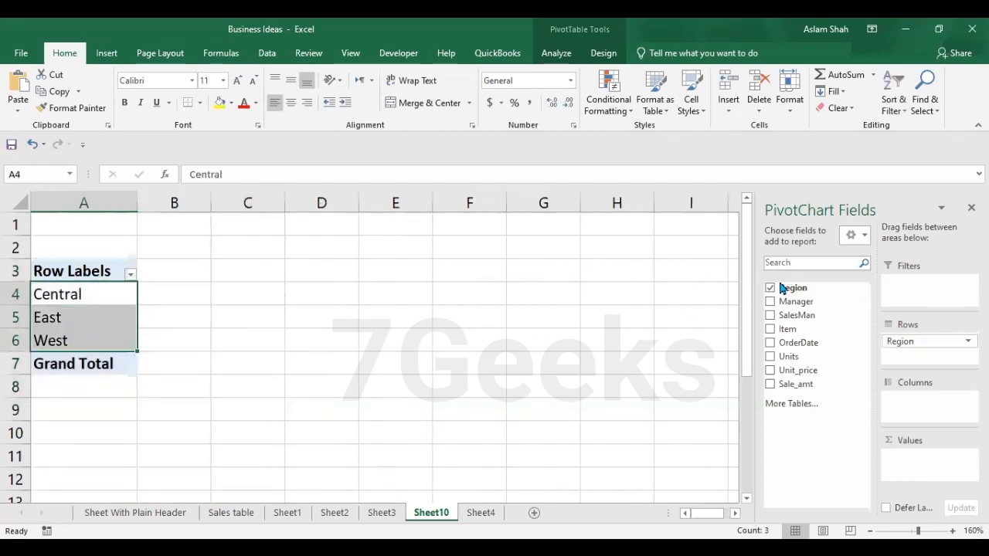
left_click(770, 385)
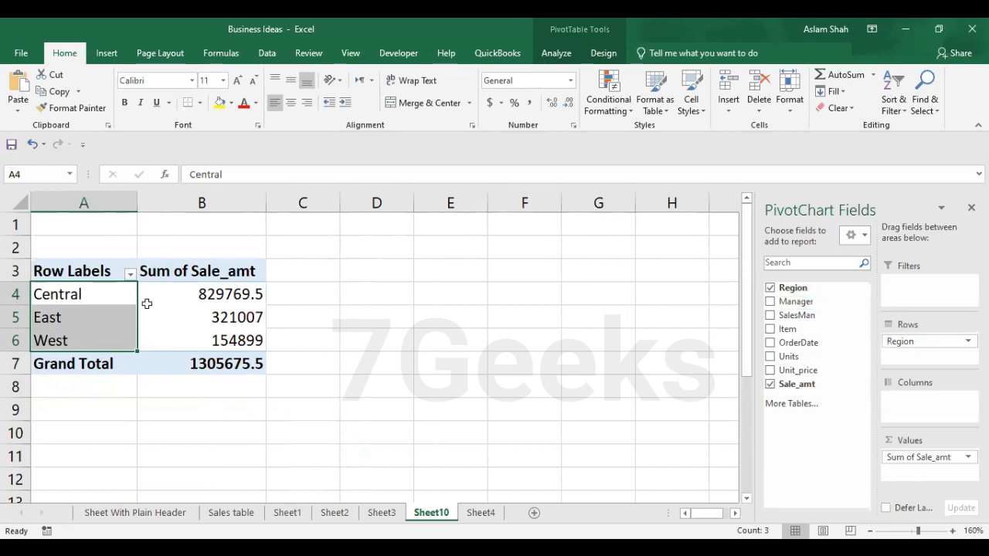
Step: Add Manager beneath Region in the PivotTable rows, review the Central managers' sales, and remove Manager again
left_click(770, 303)
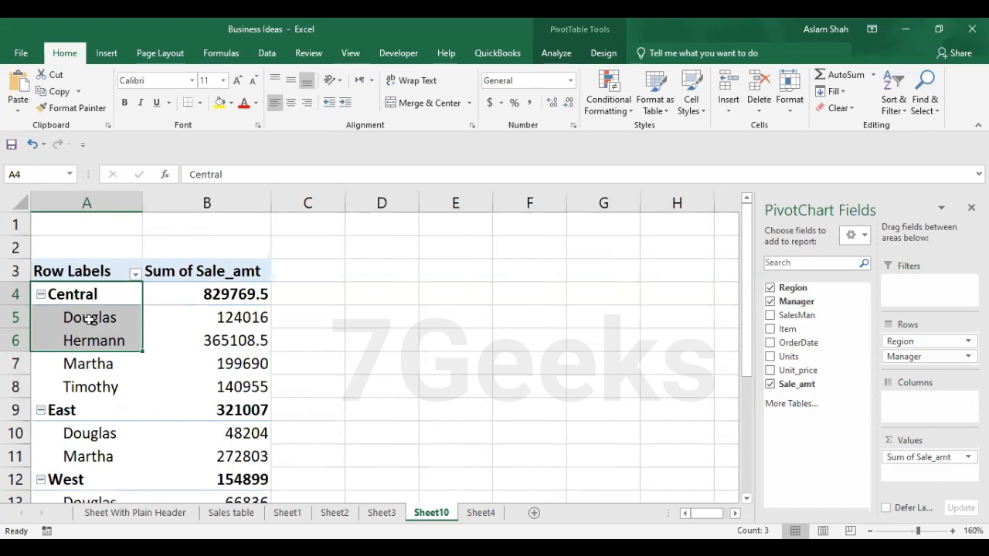
left_click_drag(87, 322, 140, 386)
left_click_drag(223, 315, 242, 398)
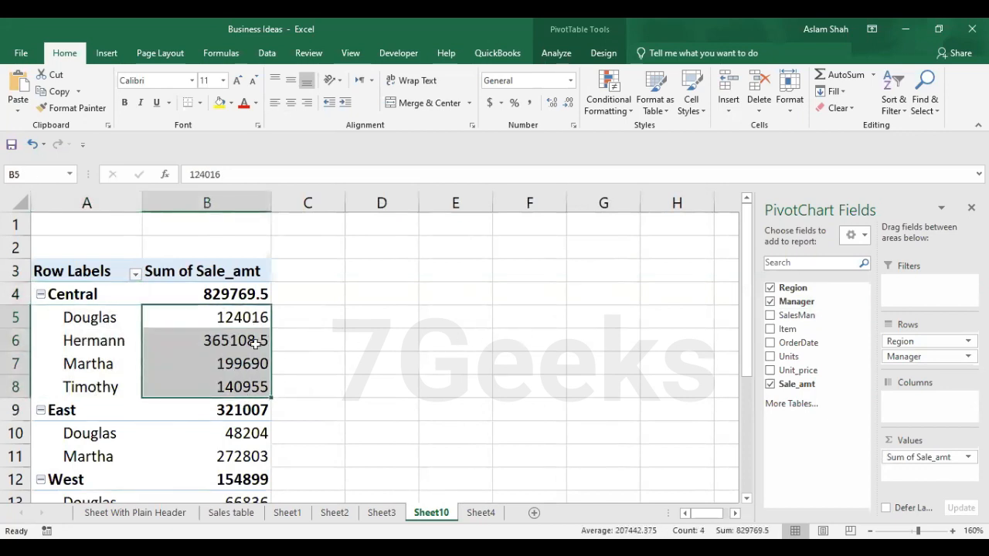
left_click(770, 303)
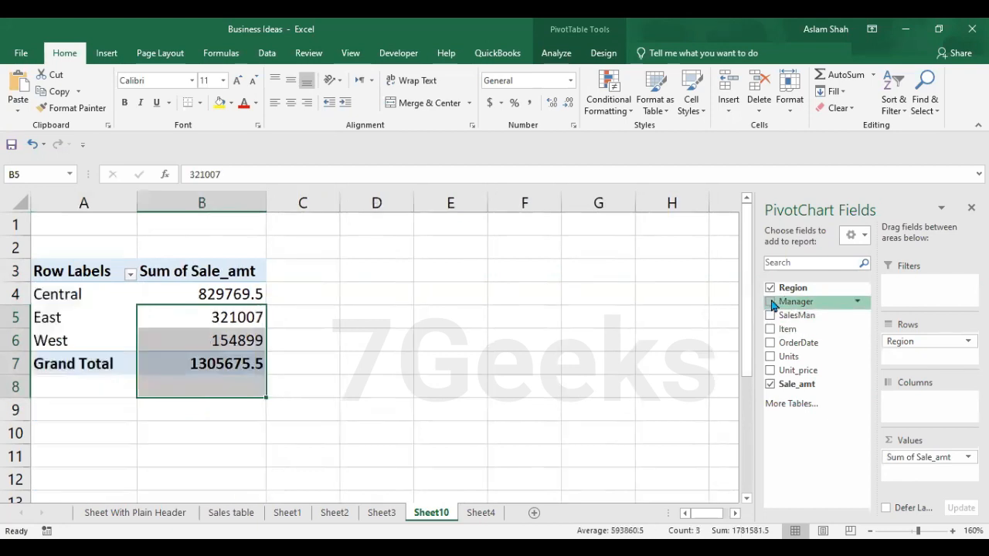
Step: Replace Region with Manager as the PivotTable's row field and add the sum of Units to the values
left_click(769, 288)
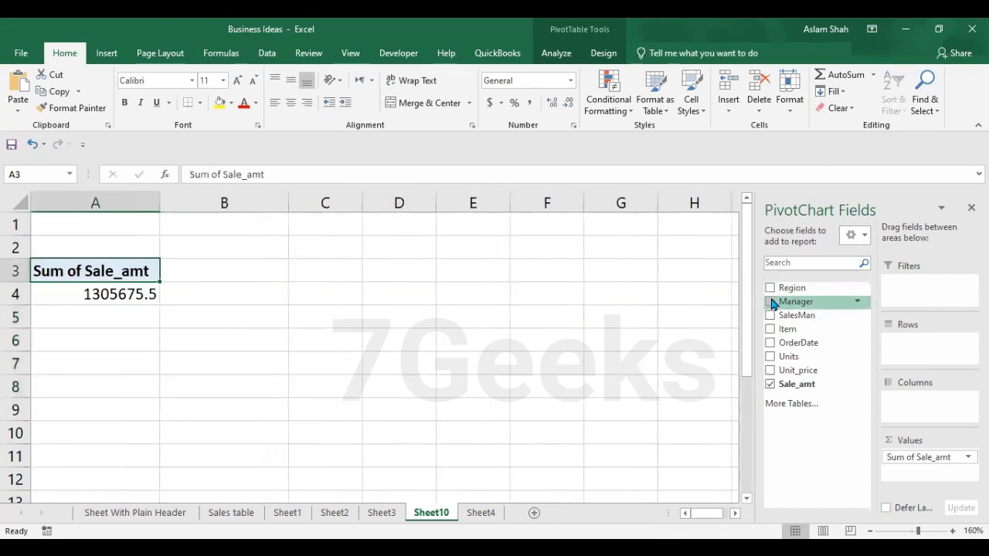
left_click(771, 302)
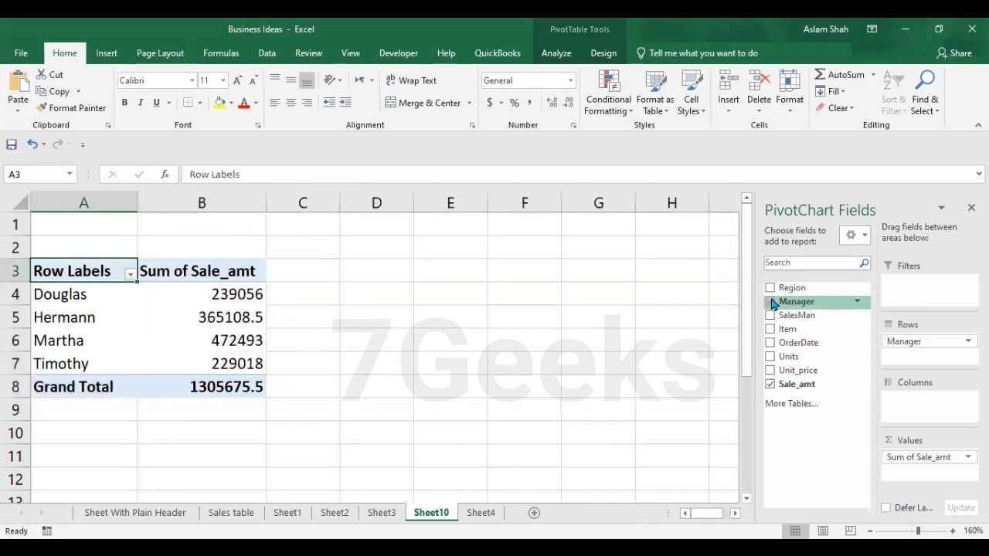
left_click(770, 356)
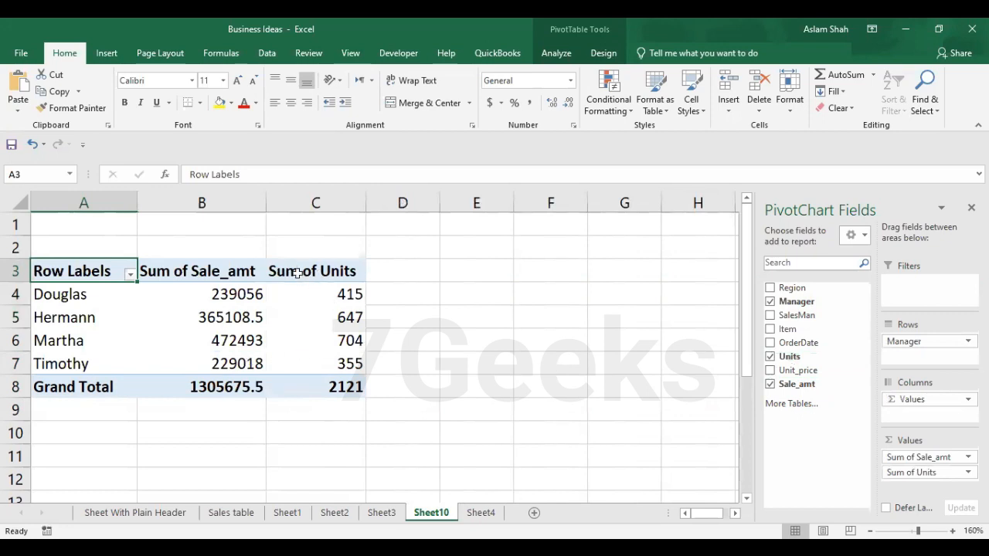
left_click_drag(310, 293, 329, 375)
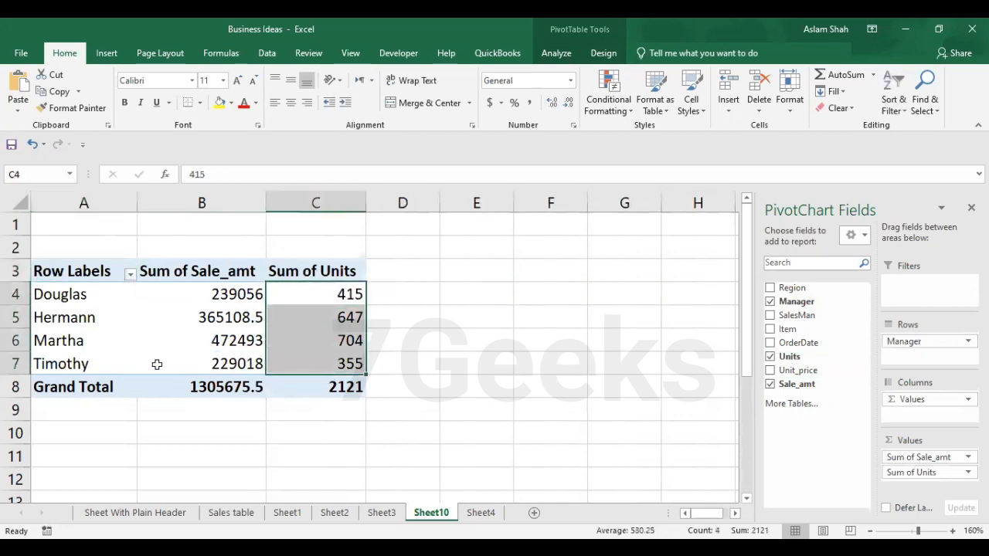
Step: Add Region beneath Manager in the PivotTable rows to break down each manager's figures, and remove Region again
left_click_drag(66, 298, 73, 354)
left_click(770, 287)
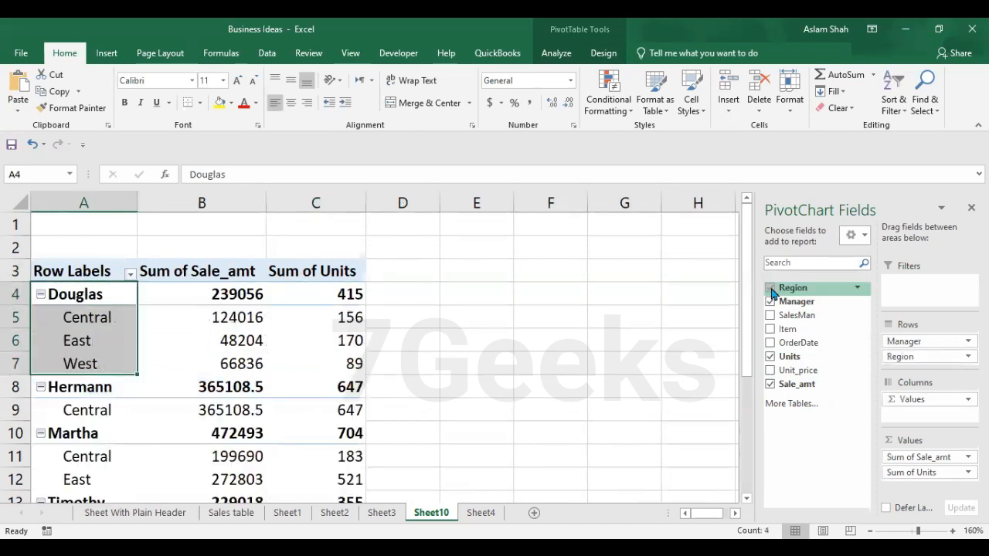
left_click(770, 288)
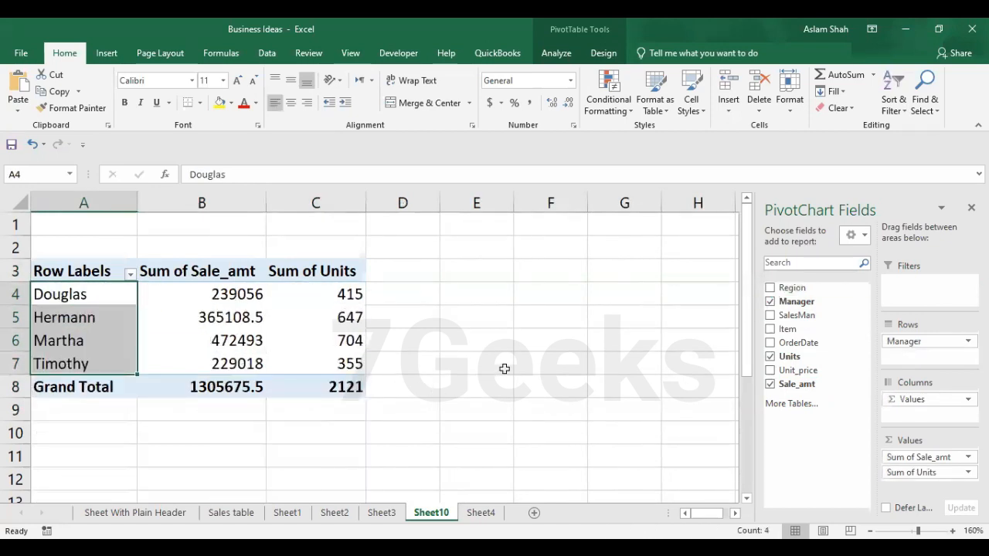
left_click(253, 384)
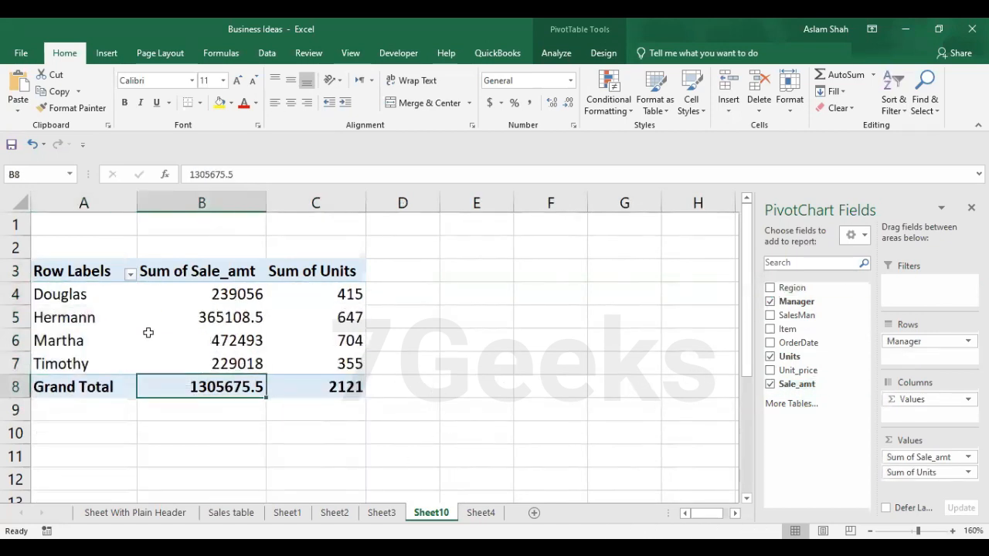
mouse_move(148, 331)
mouse_move(288, 364)
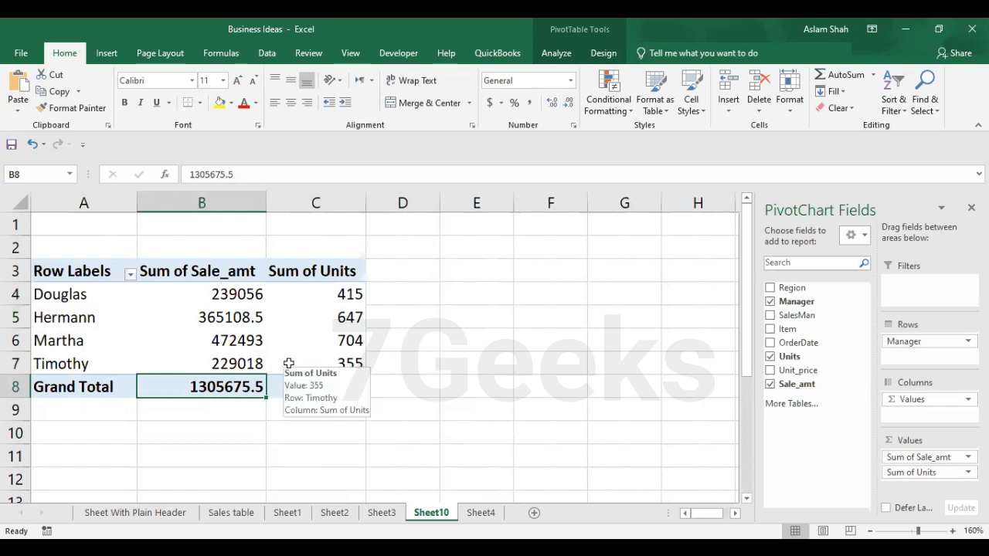
mouse_move(315, 350)
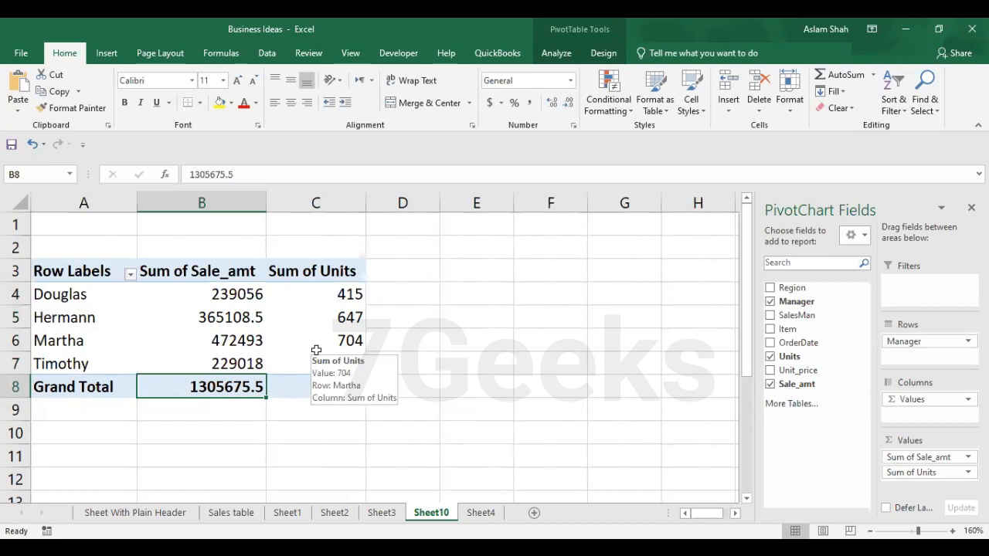
left_click(481, 344)
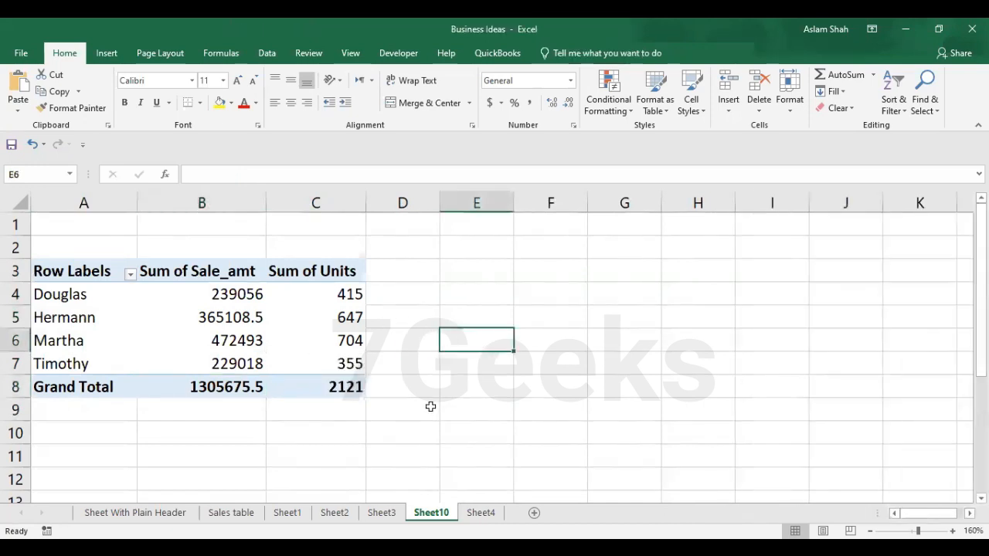
left_click(186, 386)
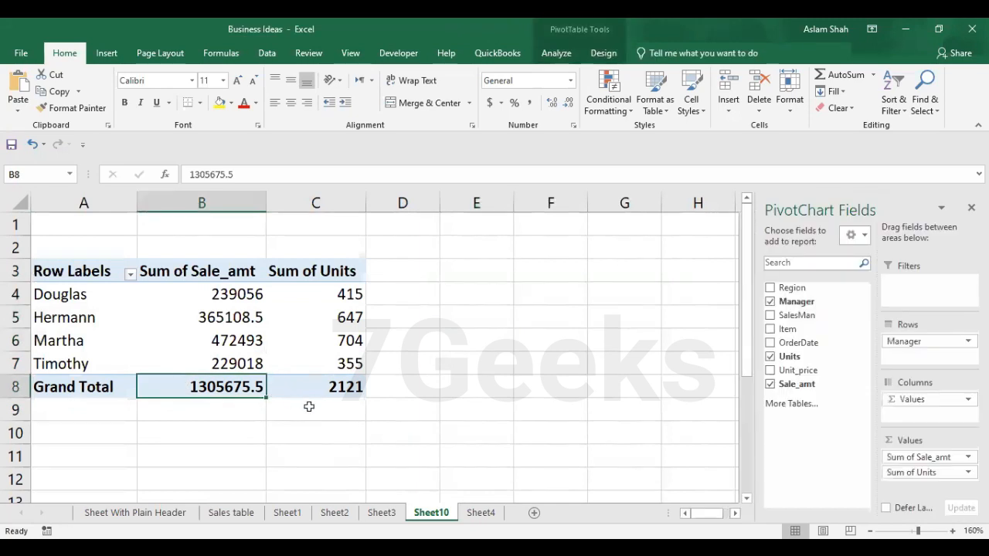